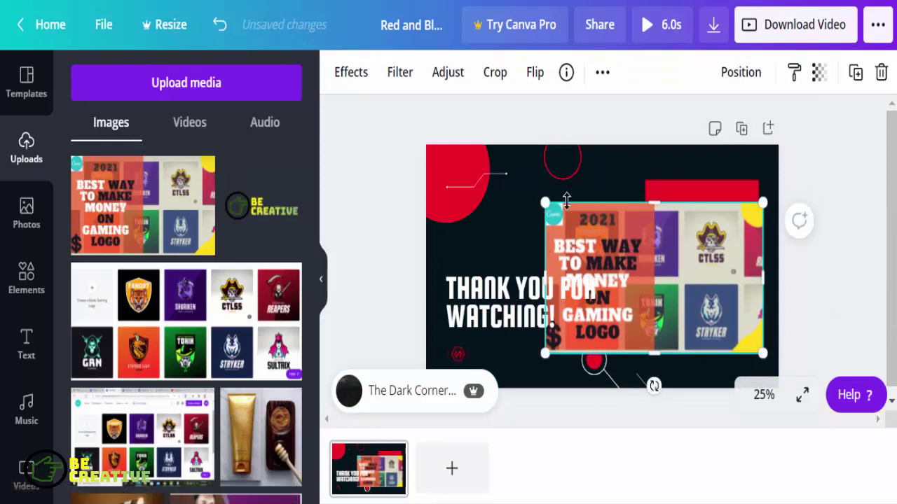
Crop the gaming logo thumbnail's top and right side and fit it over the lower red rectangle.
{"action": "left_click_drag", "start_coordinate": [551, 205], "coordinate": [525, 233]}
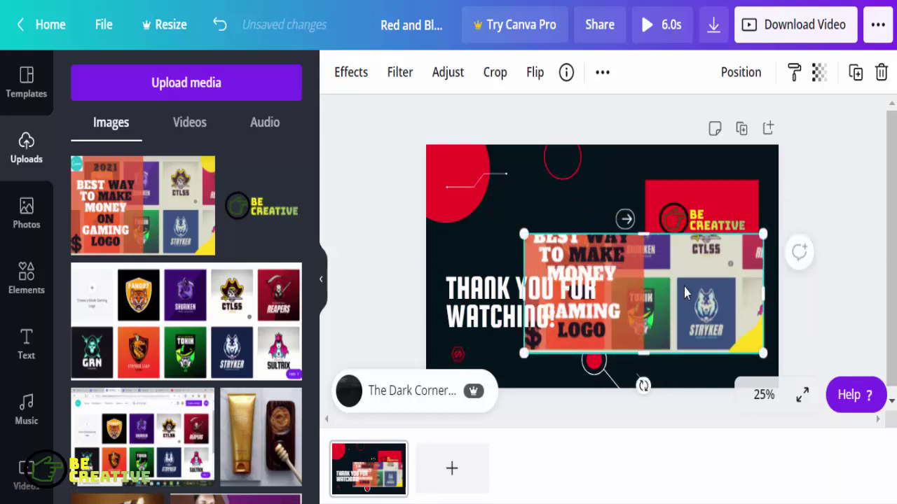
{"action": "left_click_drag", "start_coordinate": [711, 297], "coordinate": [780, 298]}
{"action": "left_click_drag", "start_coordinate": [750, 254], "coordinate": [749, 208]}
{"action": "left_click_drag", "start_coordinate": [868, 293], "coordinate": [750, 305]}
{"action": "left_click_drag", "start_coordinate": [684, 303], "coordinate": [711, 288]}
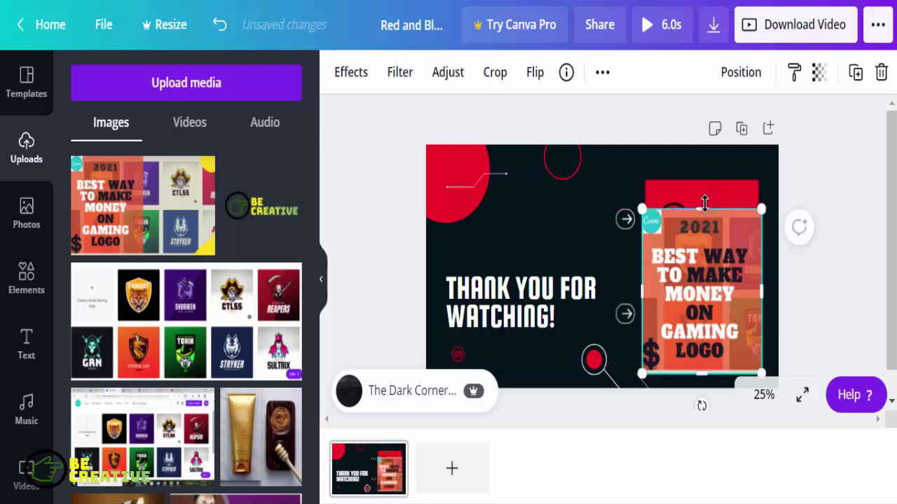
{"action": "left_click_drag", "start_coordinate": [704, 203], "coordinate": [715, 263]}
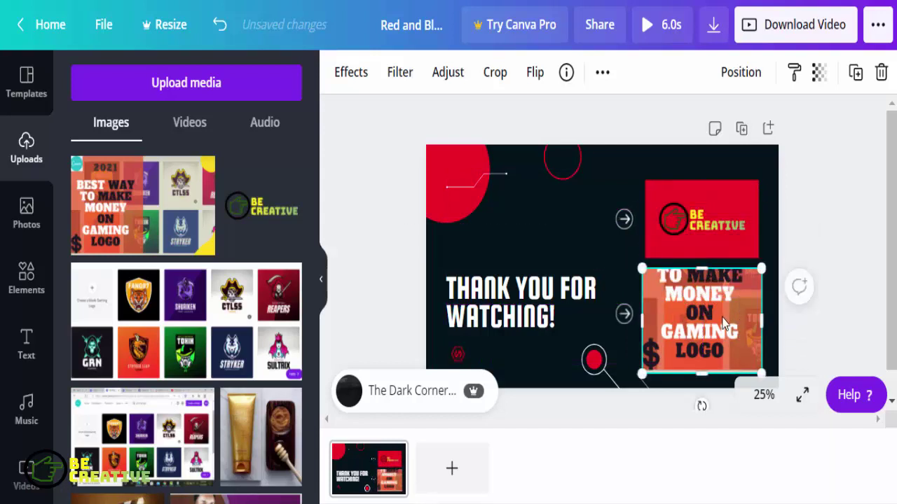
{"action": "left_click_drag", "start_coordinate": [722, 316], "coordinate": [725, 313]}
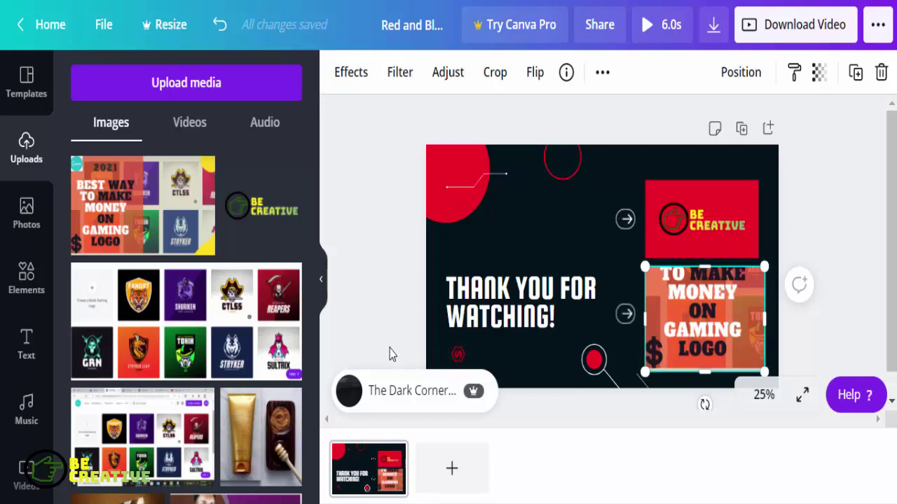
Listen to the "The Dark Corner..." music track and delete it from the design.
{"action": "left_click", "coordinate": [393, 397]}
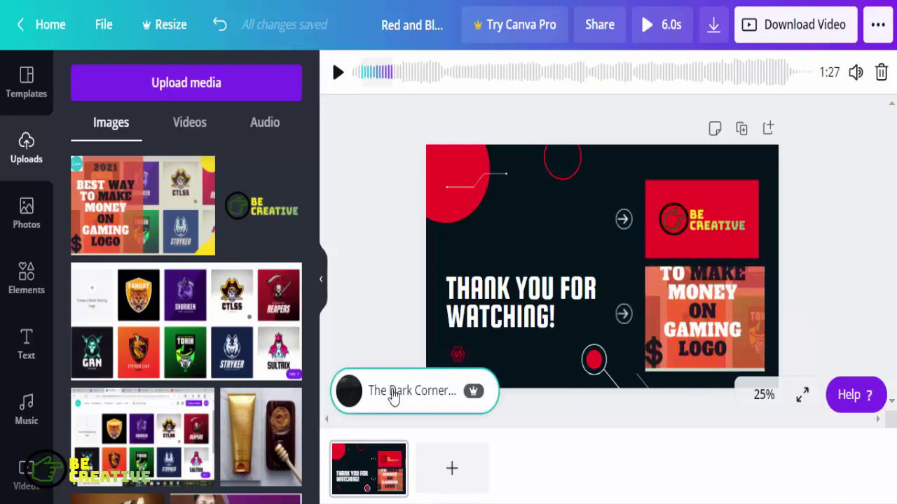
{"action": "left_click", "coordinate": [335, 72]}
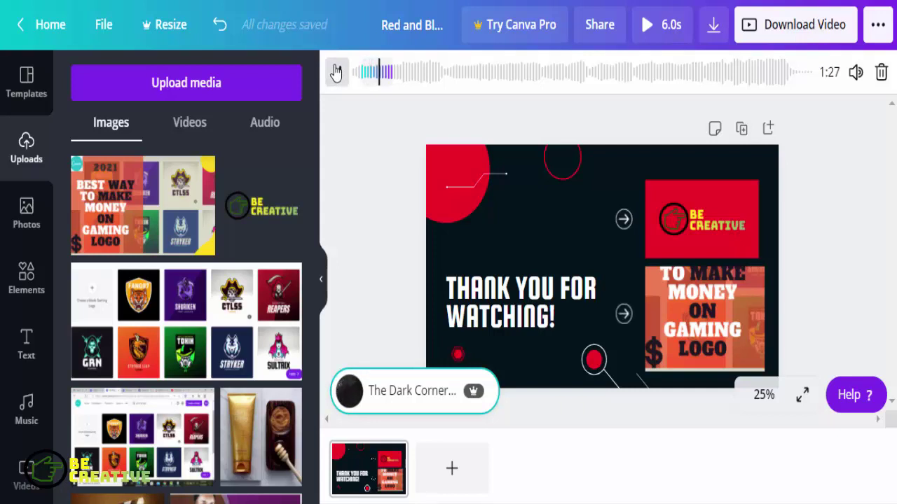
{"action": "left_click", "coordinate": [336, 73]}
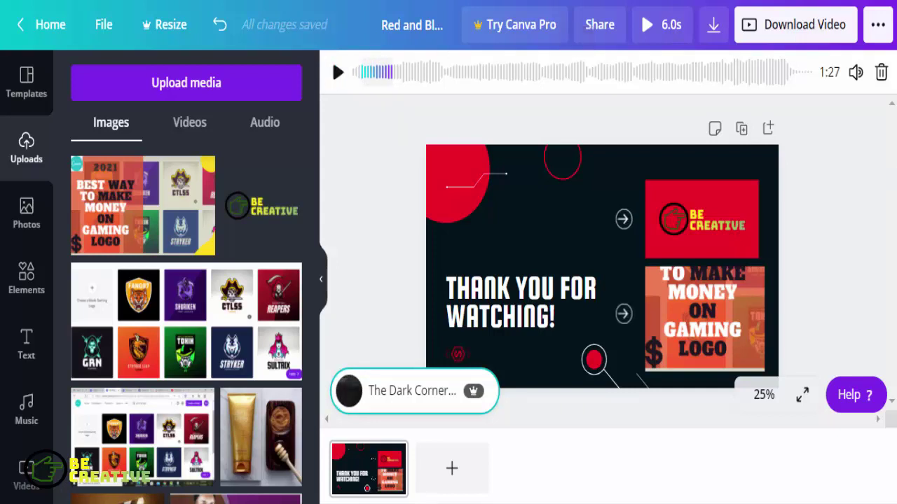
{"action": "left_click", "coordinate": [881, 72]}
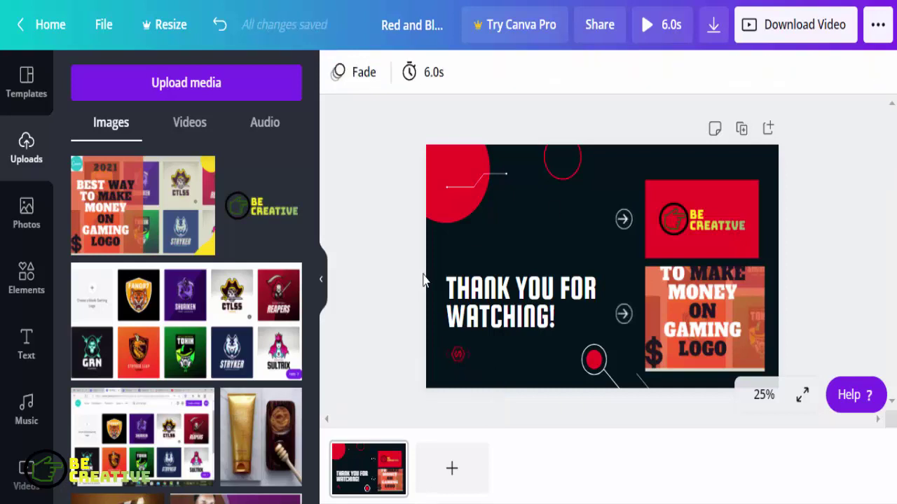
Preview the end screen animation and return to the editor.
{"action": "left_click", "coordinate": [472, 236]}
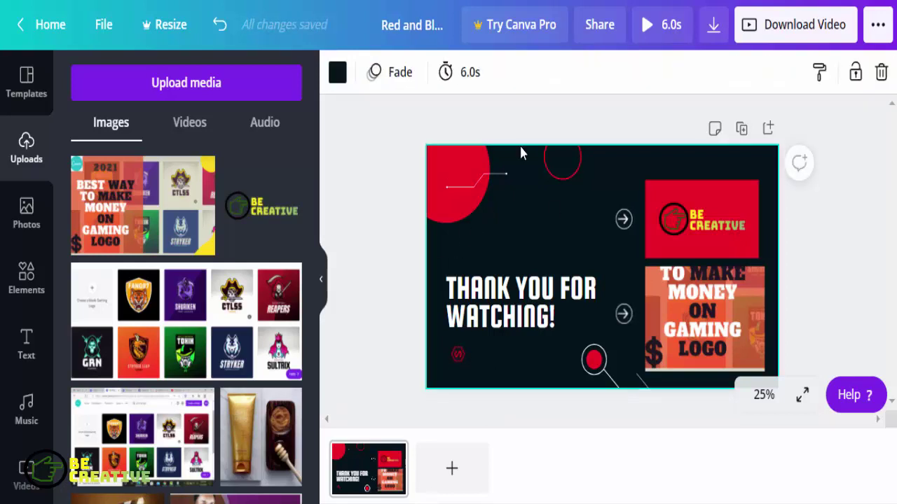
{"action": "left_click", "coordinate": [655, 28]}
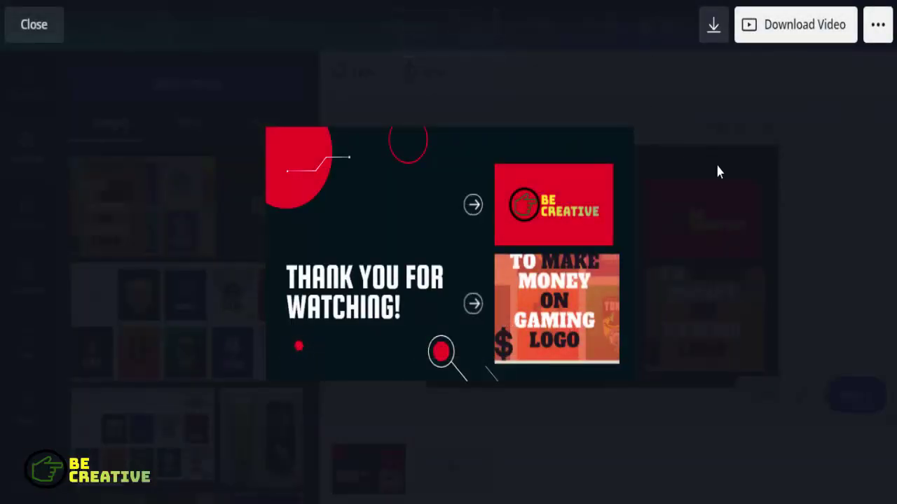
{"action": "left_click", "coordinate": [34, 30]}
Delete the gaming logo thumbnail and move the Be Creative logo onto the lower red rectangle.
{"action": "left_click", "coordinate": [680, 300]}
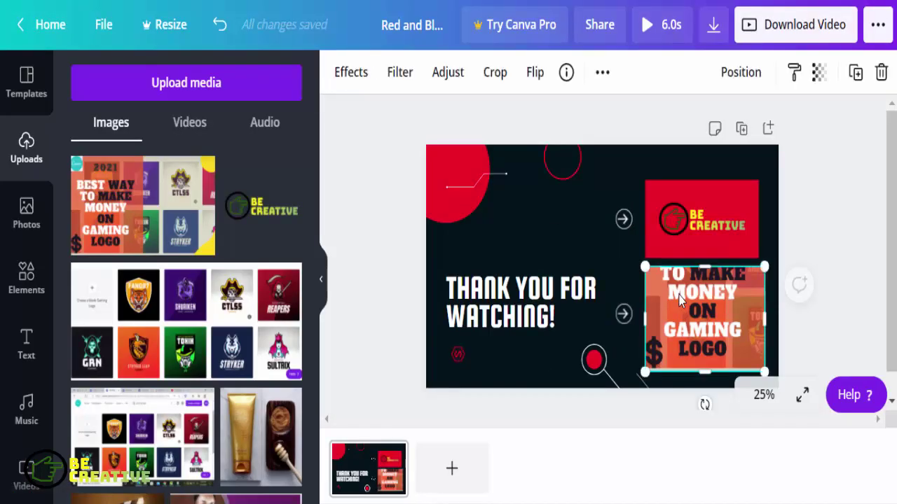
{"action": "key", "text": "Delete"}
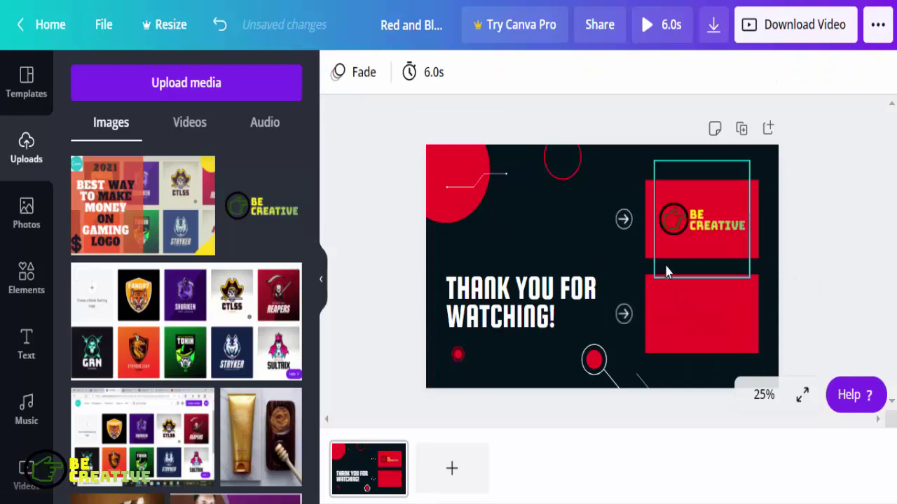
{"action": "left_click", "coordinate": [691, 204]}
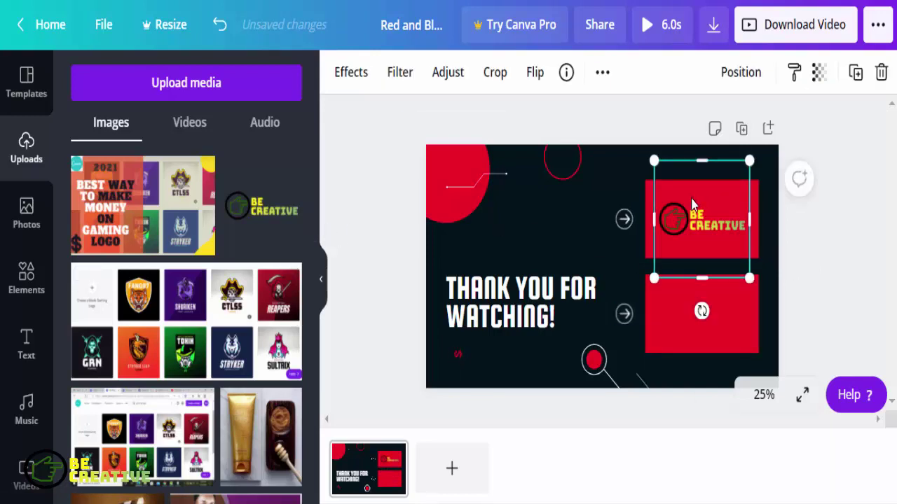
{"action": "left_click_drag", "start_coordinate": [691, 203], "coordinate": [691, 294]}
Upload the "How to Design a Pintrest Pin" thumbnail from the Downloads folder and add it to the design.
{"action": "left_click", "coordinate": [689, 234]}
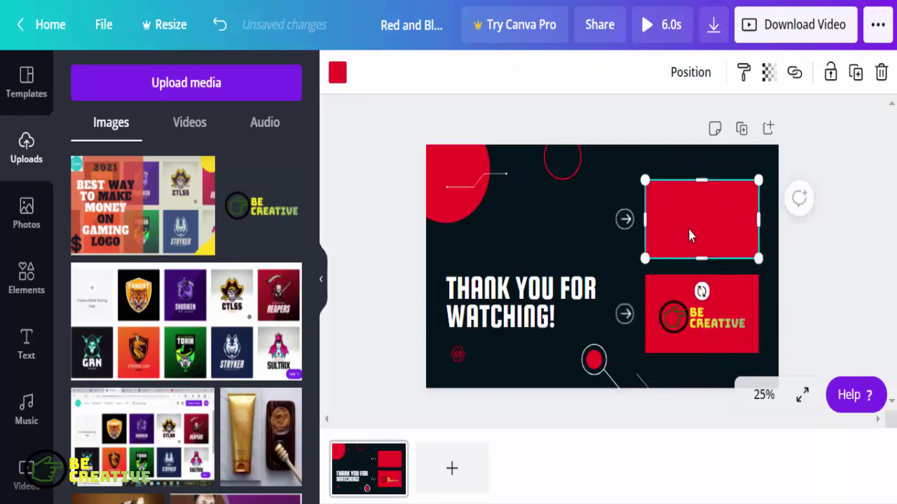
{"action": "left_click", "coordinate": [165, 85]}
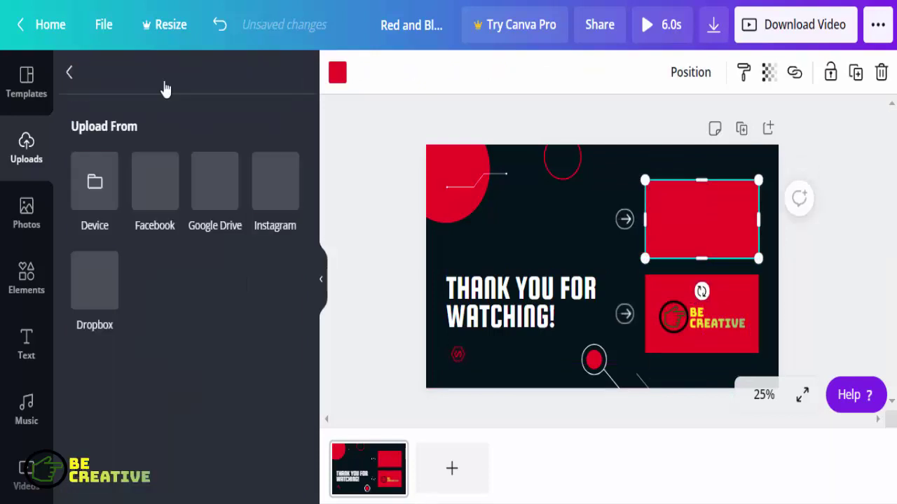
{"action": "left_click", "coordinate": [105, 179]}
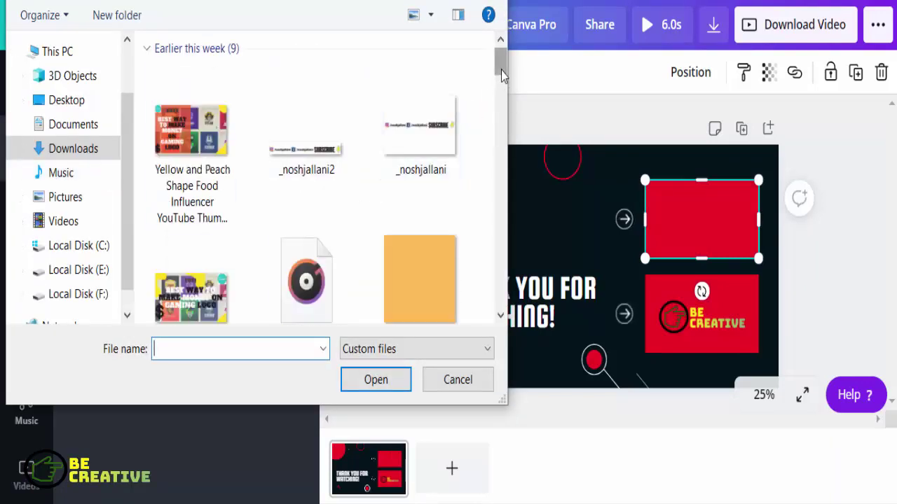
{"action": "left_click_drag", "start_coordinate": [501, 71], "coordinate": [503, 108]}
{"action": "left_click", "coordinate": [302, 123]}
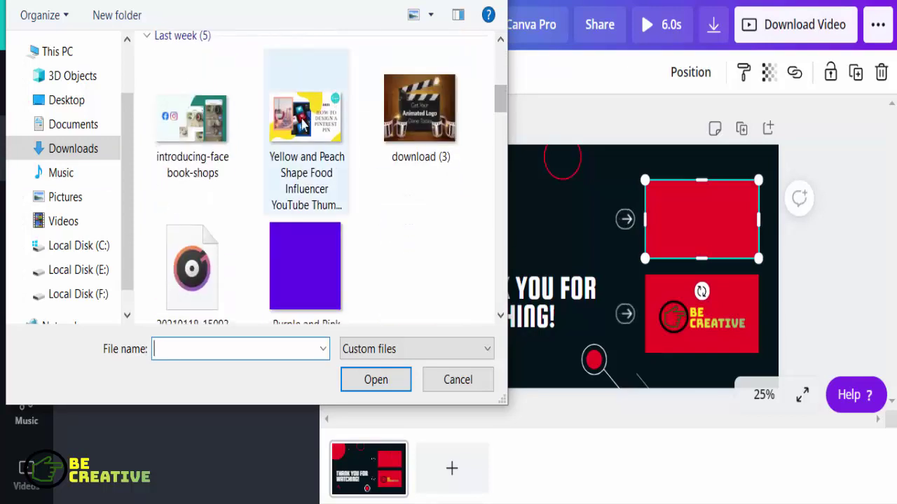
{"action": "left_click", "coordinate": [352, 379]}
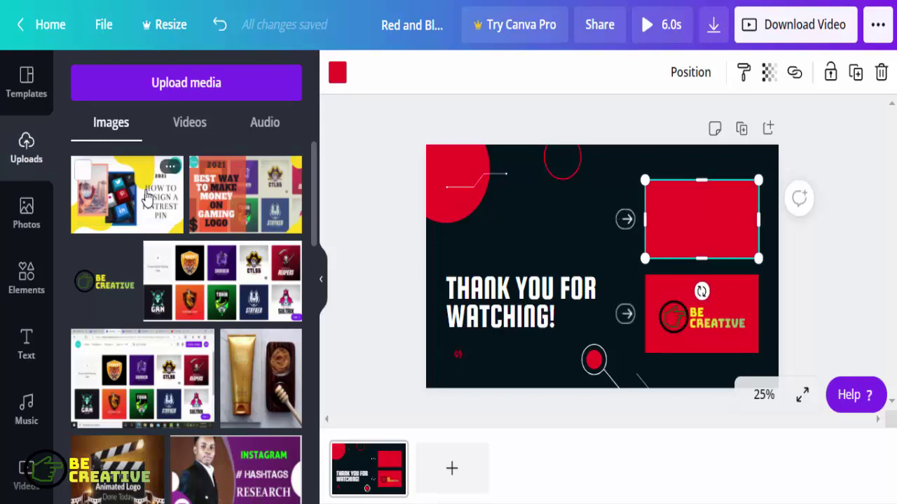
{"action": "left_click", "coordinate": [147, 198]}
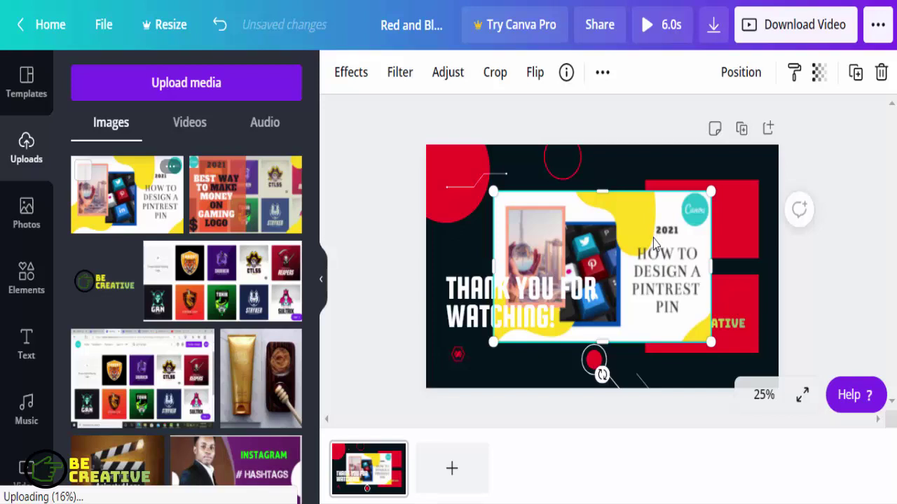
Enlarge the upper red rectangle by extending its top edge upward and its left edge outward.
{"action": "left_click", "coordinate": [753, 214]}
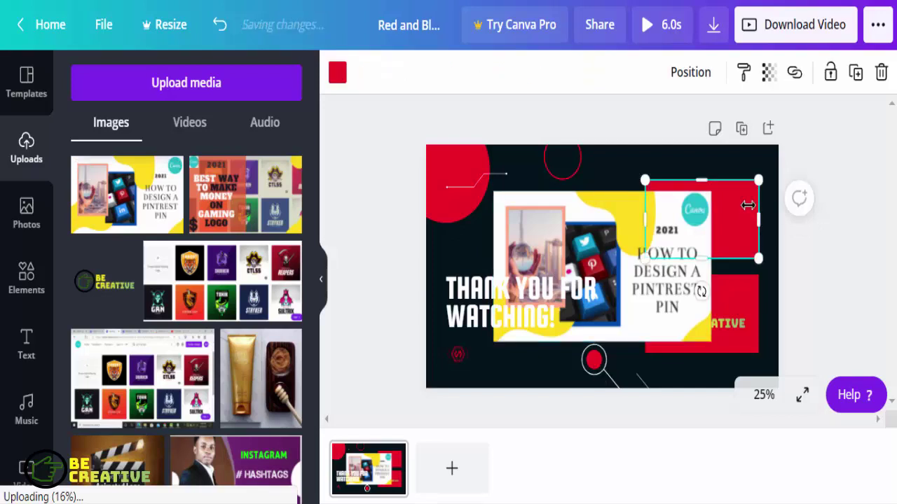
{"action": "left_click_drag", "start_coordinate": [705, 172], "coordinate": [702, 155]}
{"action": "left_click_drag", "start_coordinate": [645, 206], "coordinate": [604, 196]}
Move the Pintrest pin thumbnail over the upper red rectangle and crop its top down to the rectangle's height.
{"action": "left_click", "coordinate": [608, 297]}
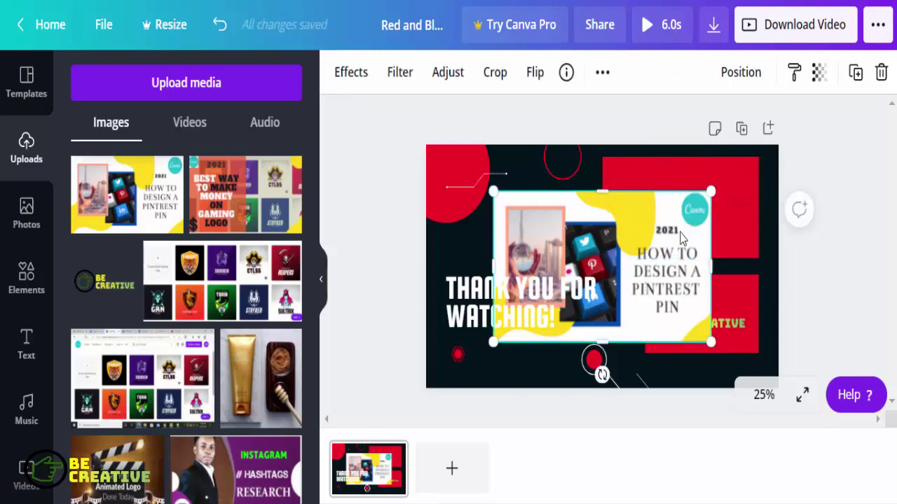
{"action": "left_click_drag", "start_coordinate": [607, 297], "coordinate": [680, 214]}
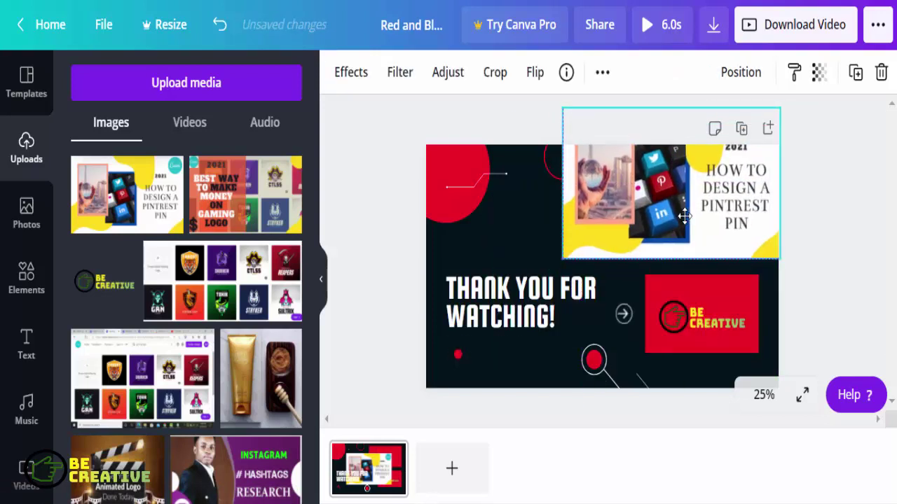
{"action": "left_click_drag", "start_coordinate": [672, 107], "coordinate": [676, 155]}
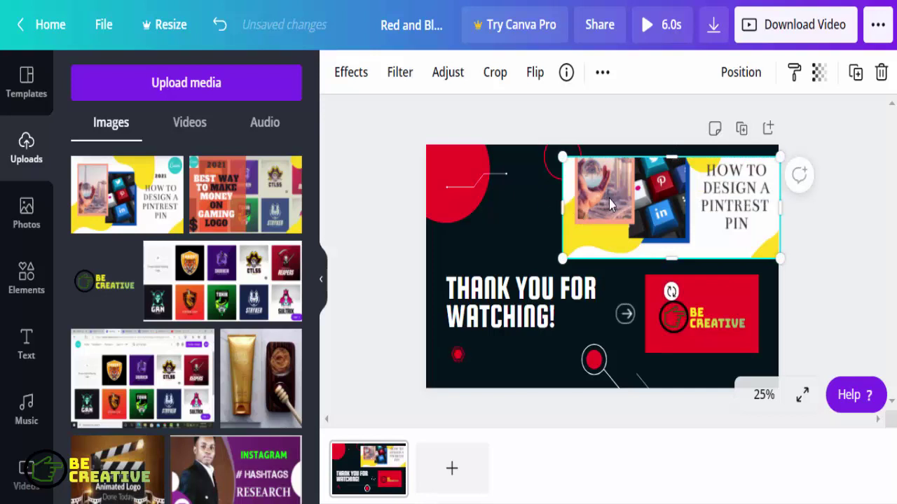
Widen the upper red rectangle on both sides and place the cropped Pintrest pin thumbnail over it.
{"action": "left_click_drag", "start_coordinate": [610, 203], "coordinate": [619, 248]}
{"action": "left_click", "coordinate": [640, 181]}
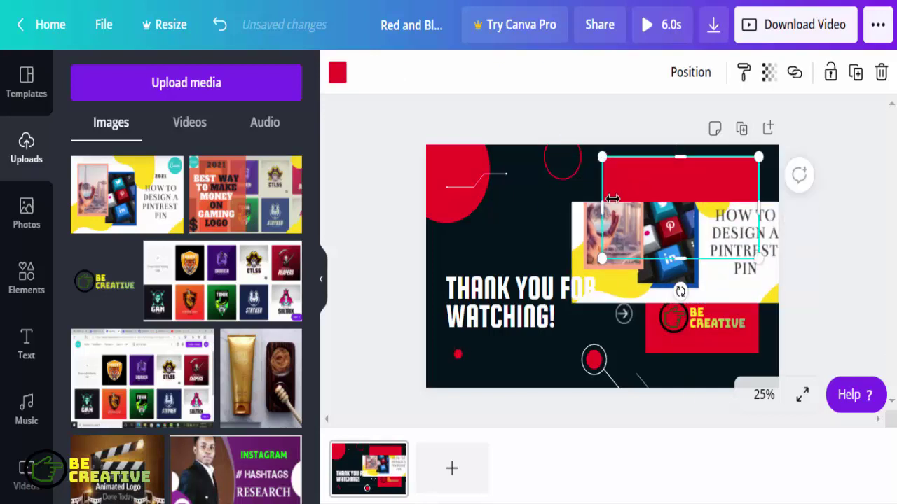
{"action": "left_click_drag", "start_coordinate": [612, 199], "coordinate": [575, 208]}
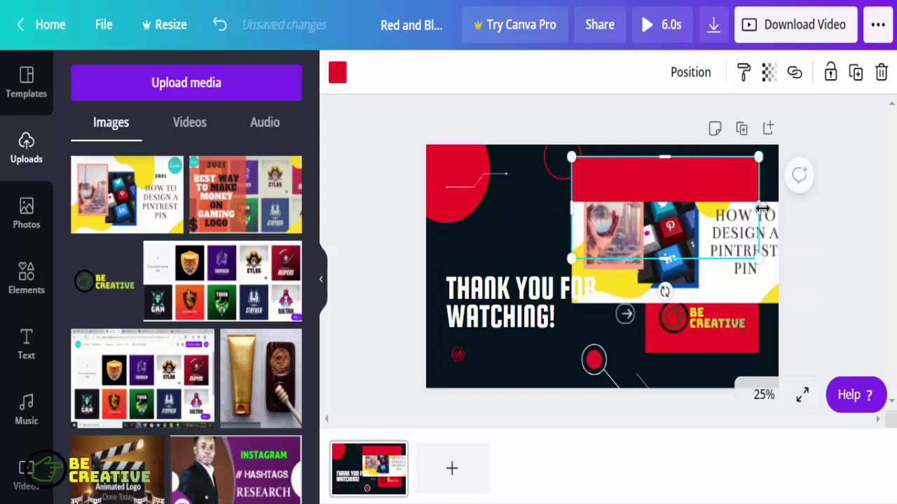
{"action": "left_click_drag", "start_coordinate": [761, 211], "coordinate": [764, 212]}
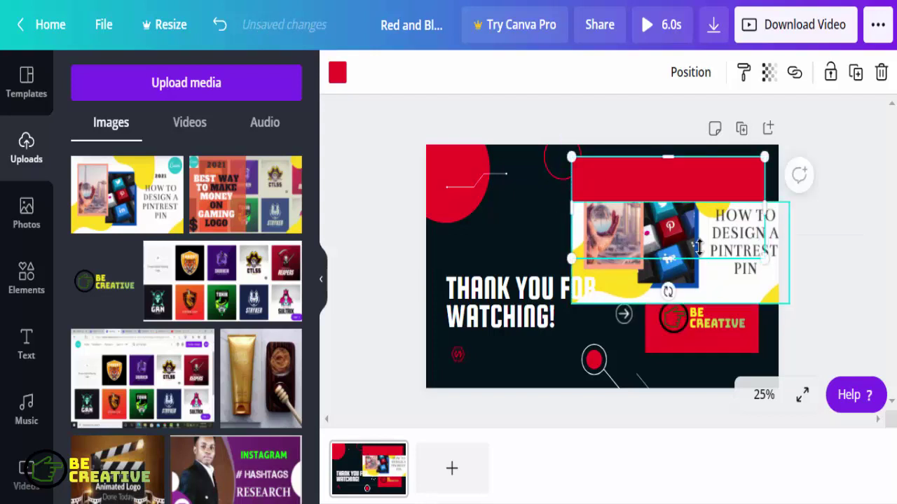
{"action": "left_click_drag", "start_coordinate": [710, 285], "coordinate": [681, 236]}
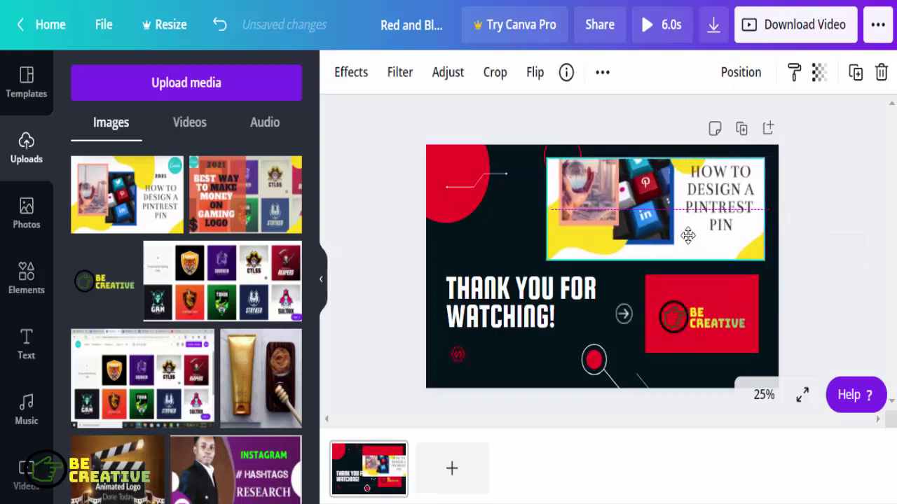
{"action": "left_click", "coordinate": [816, 254]}
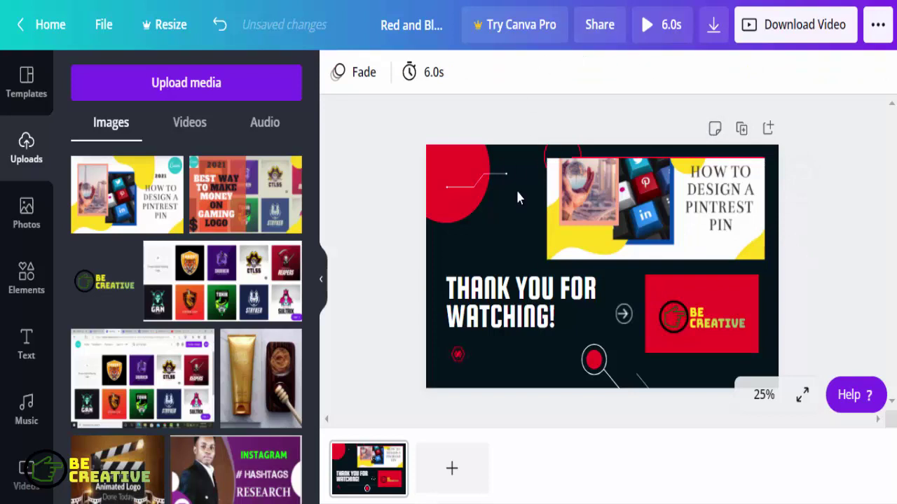
Apply the Fade animation to the page and set its timing to 11.5 seconds.
{"action": "left_click", "coordinate": [342, 79]}
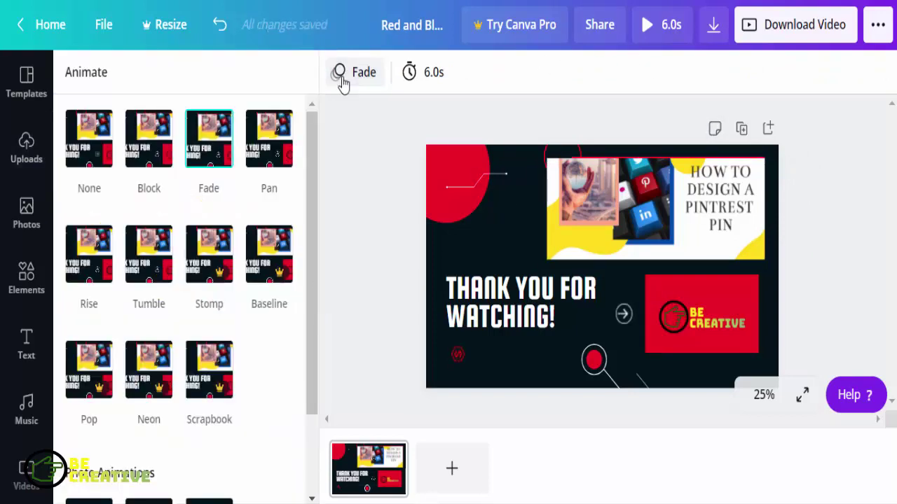
{"action": "left_click", "coordinate": [216, 156]}
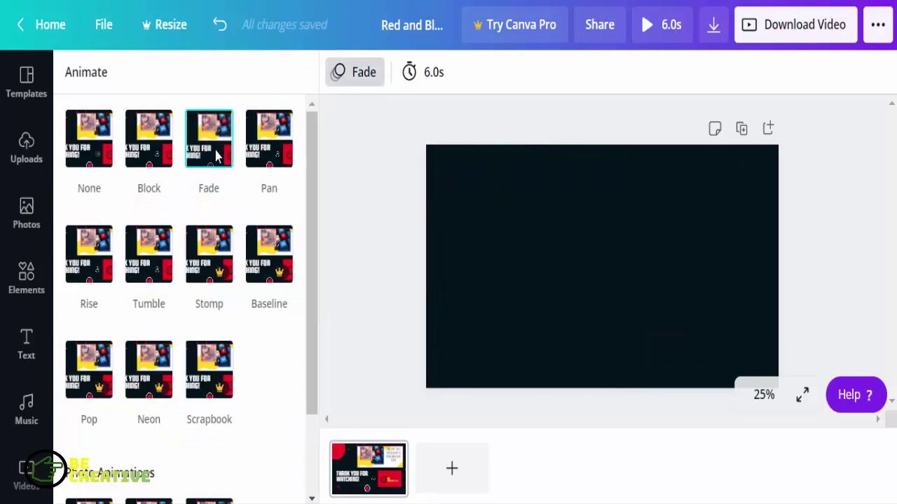
{"action": "left_click", "coordinate": [427, 72]}
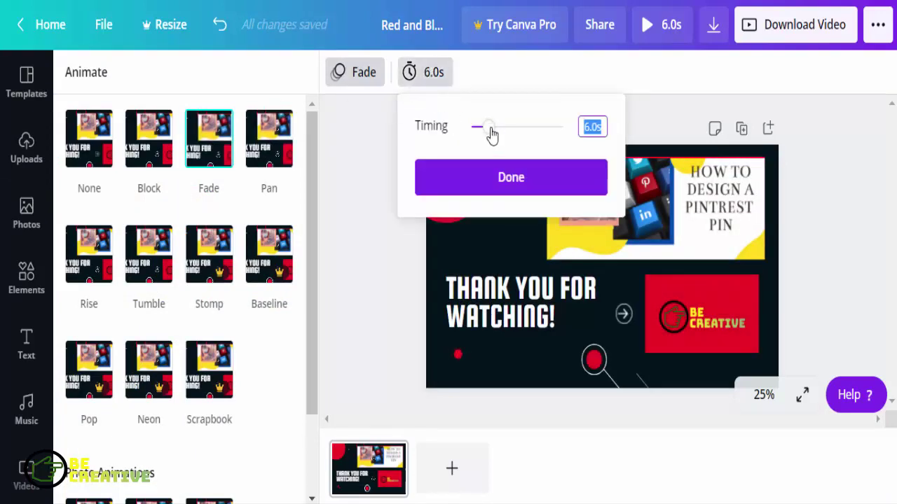
{"action": "left_click_drag", "start_coordinate": [477, 127], "coordinate": [506, 130]}
{"action": "left_click", "coordinate": [498, 180]}
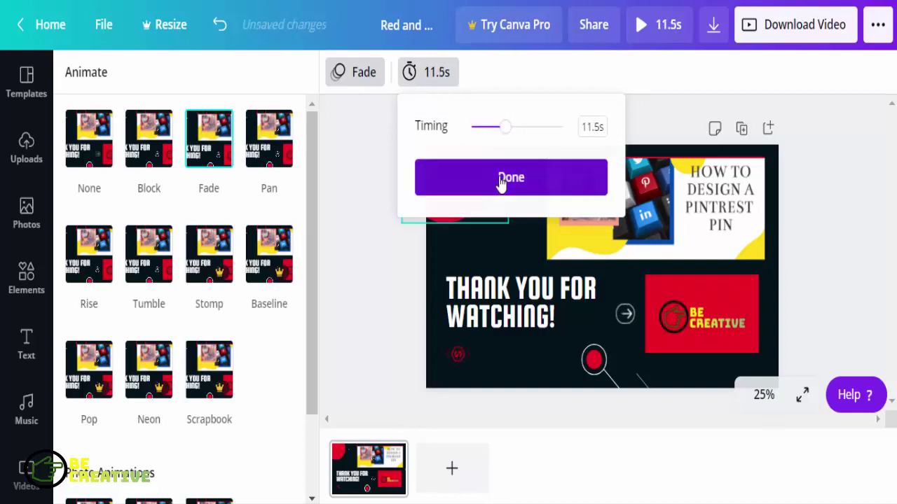
Preview the finished end screen and download it as an MP4 (high quality video).
{"action": "left_click", "coordinate": [646, 28]}
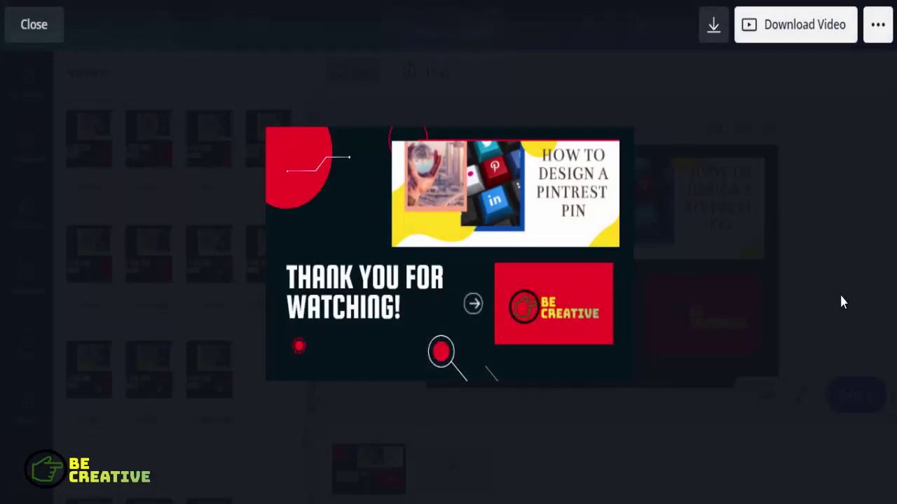
{"action": "left_click", "coordinate": [795, 35]}
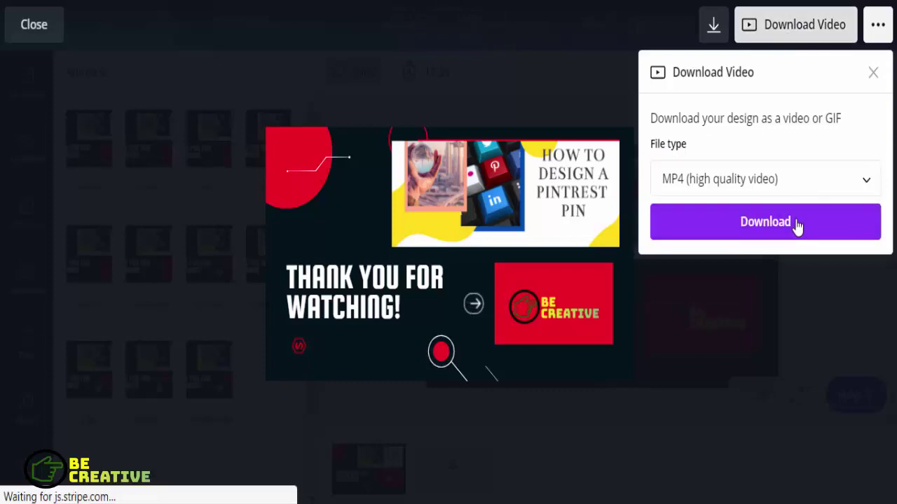
{"action": "left_click", "coordinate": [797, 224]}
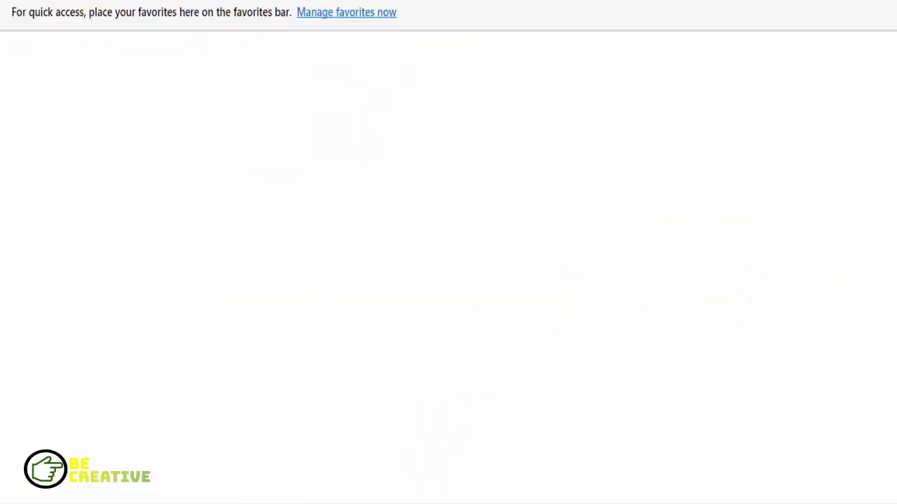
Open the Fiverr website, fiverr.com, in the web browser.
{"action": "type", "text": "rr"}
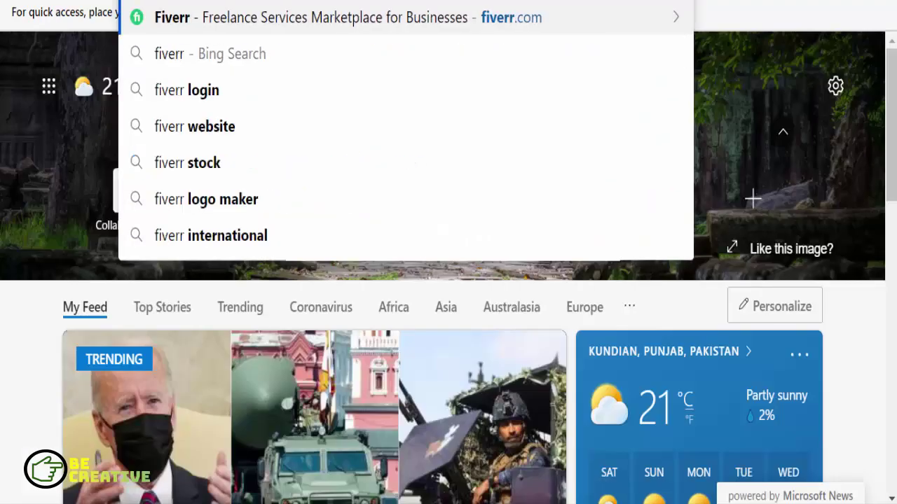
{"action": "key", "text": "Return"}
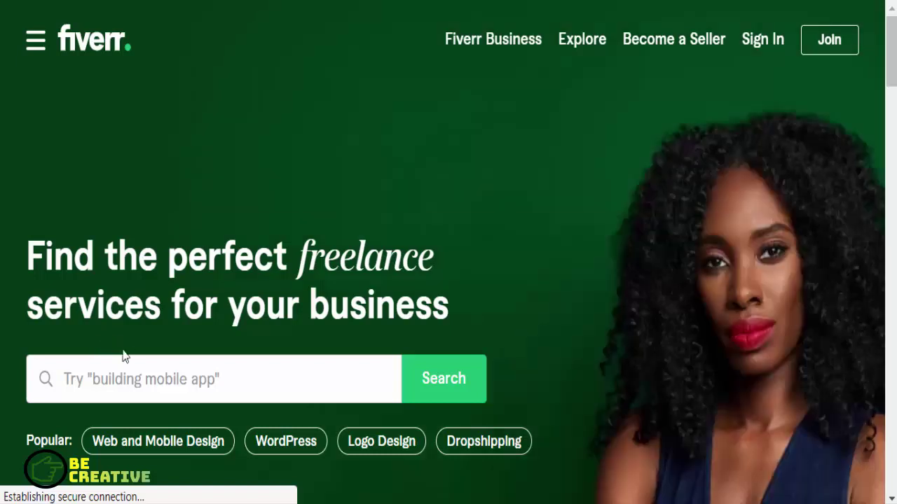
{"action": "left_click", "coordinate": [134, 368]}
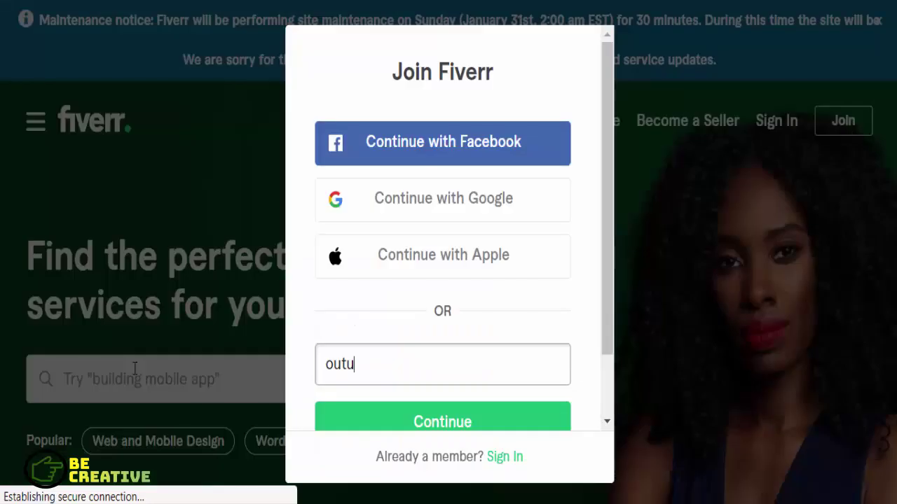
{"action": "type", "text": "be"}
{"action": "key", "text": "BackSpace"}
{"action": "key", "text": "BackSpace"}
{"action": "key", "text": "BackSpace"}
{"action": "key", "text": "BackSpace"}
{"action": "key", "text": "BackSpace"}
{"action": "key", "text": "BackSpace"}
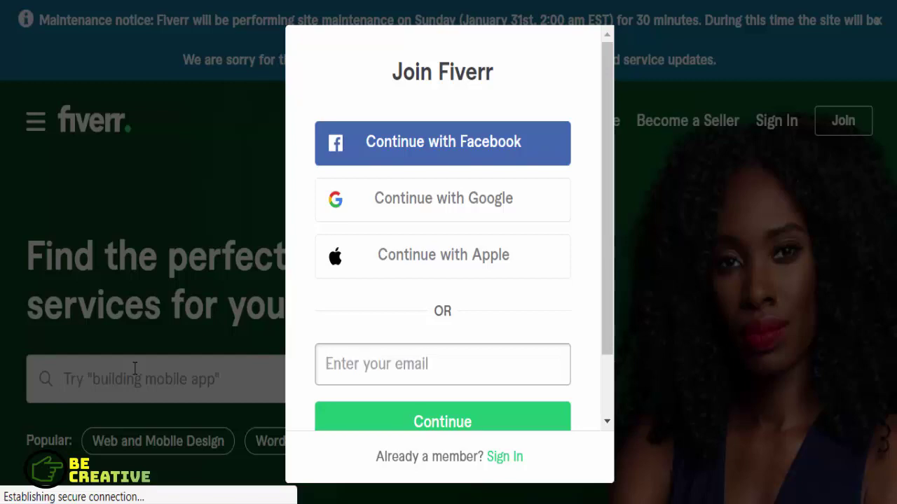
Dismiss the Join Fiverr dialog, search the services for "youtube outors" and highlight the number of services available.
{"action": "left_click", "coordinate": [134, 382]}
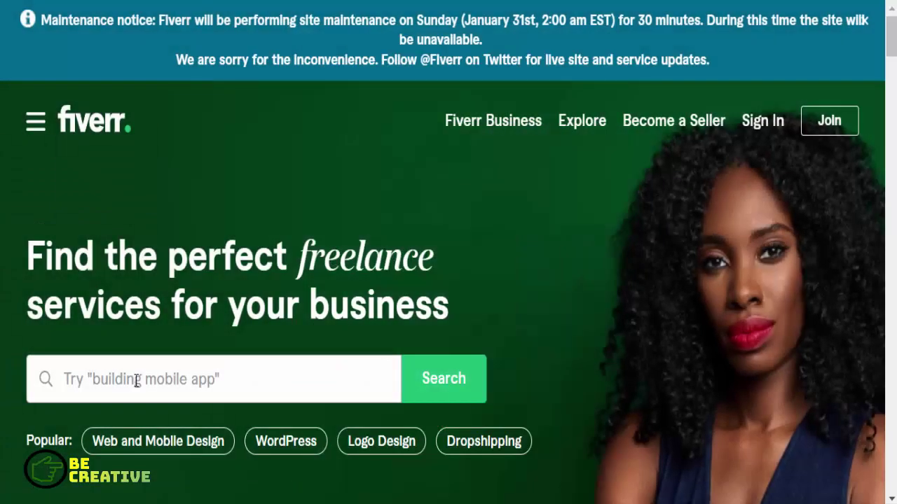
{"action": "type", "text": "youtube outors"}
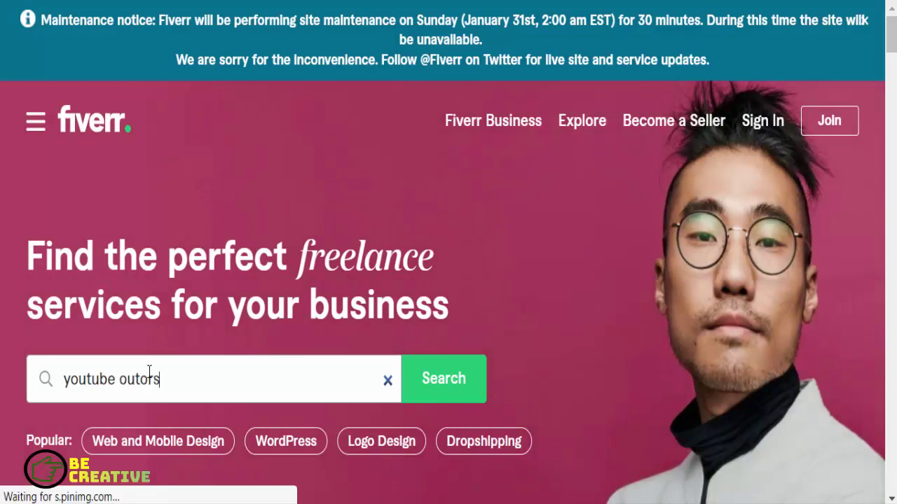
{"action": "left_click", "coordinate": [459, 390]}
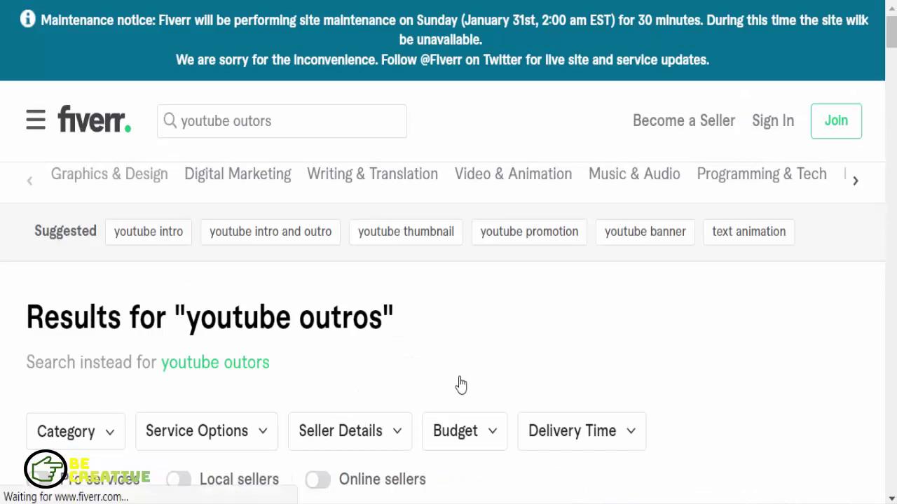
{"action": "scroll", "coordinate": [893, 42], "scroll_direction": "down", "scroll_amount": 3}
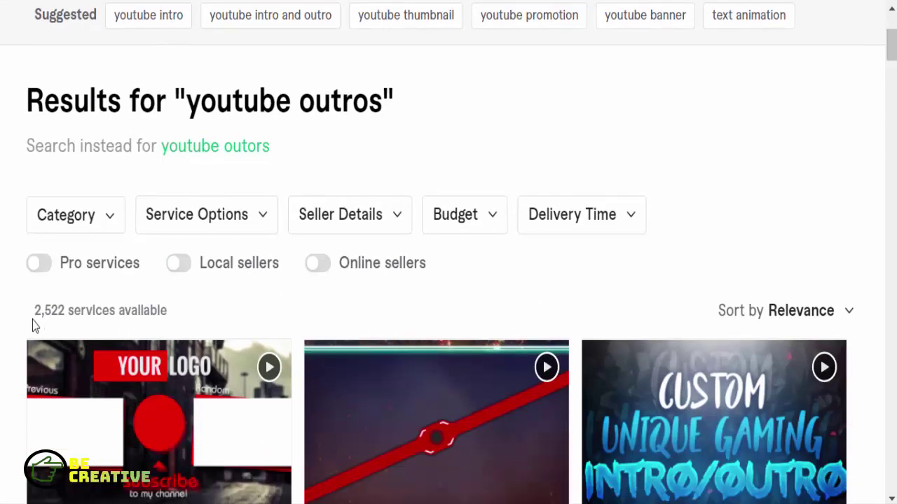
{"action": "left_click_drag", "start_coordinate": [32, 311], "coordinate": [179, 326]}
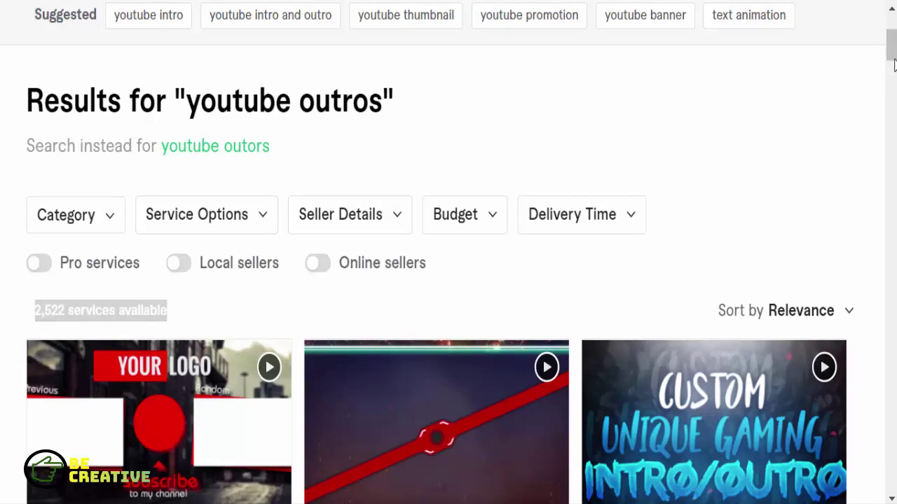
Set the site's currency to United States Dollar (USD) from the page footer.
{"action": "left_click_drag", "start_coordinate": [893, 64], "coordinate": [891, 482]}
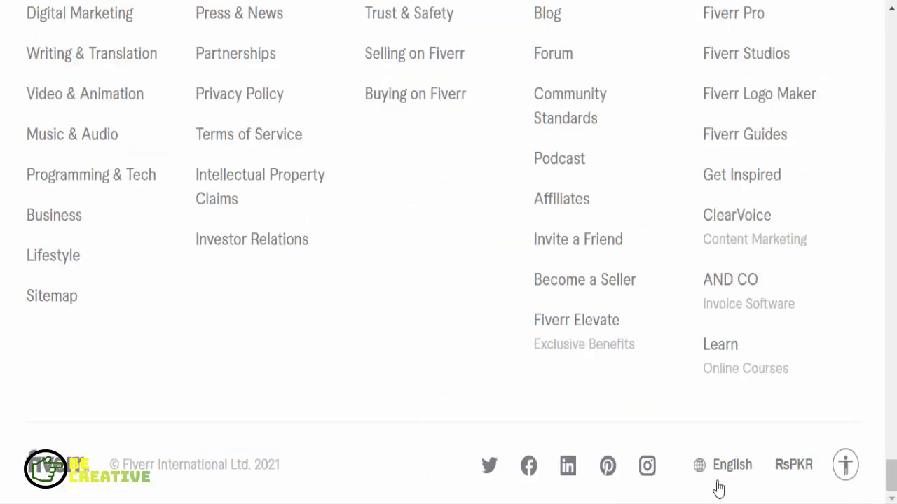
{"action": "left_click", "coordinate": [794, 465]}
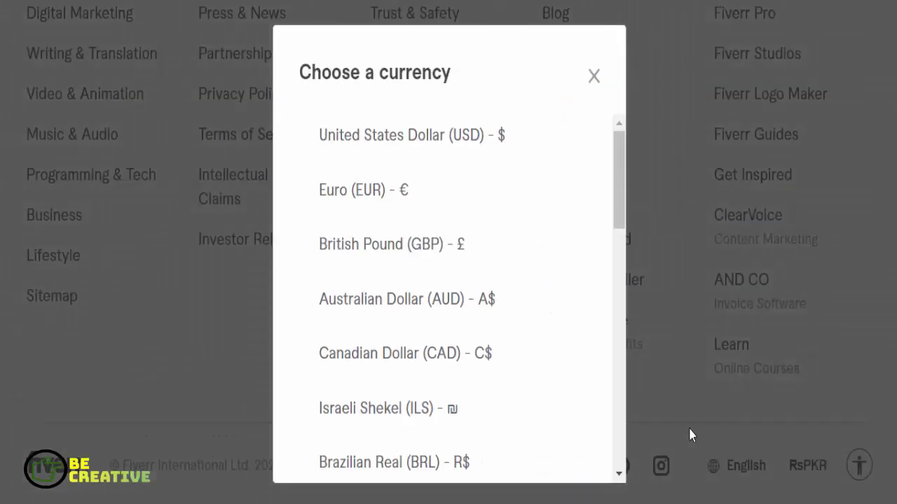
{"action": "left_click", "coordinate": [421, 152]}
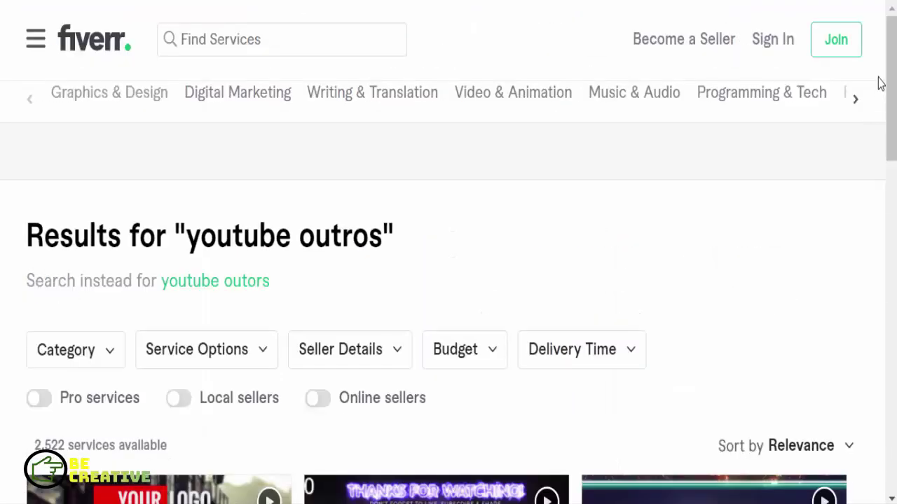
Browse the YouTube outro service listings and compare their starting prices, ratings and sample designs.
{"action": "scroll", "coordinate": [890, 133], "scroll_direction": "down", "scroll_amount": 9}
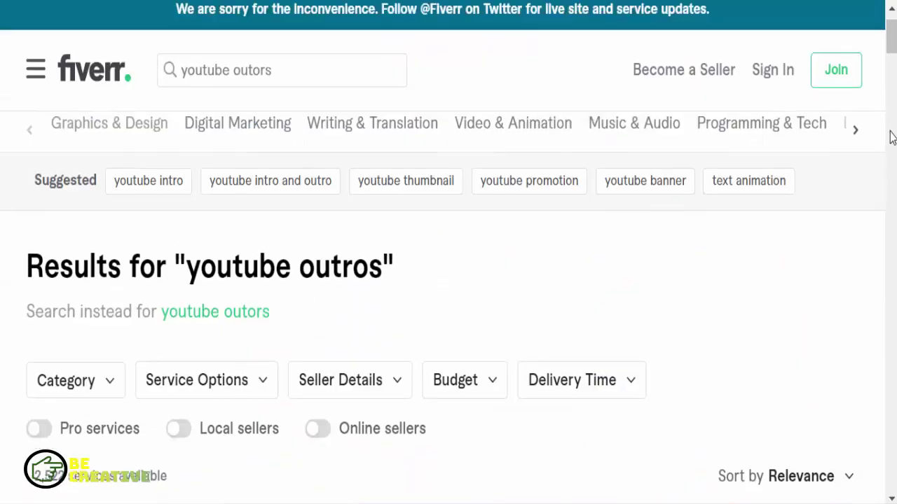
{"action": "scroll", "coordinate": [890, 154], "scroll_direction": "down", "scroll_amount": 9}
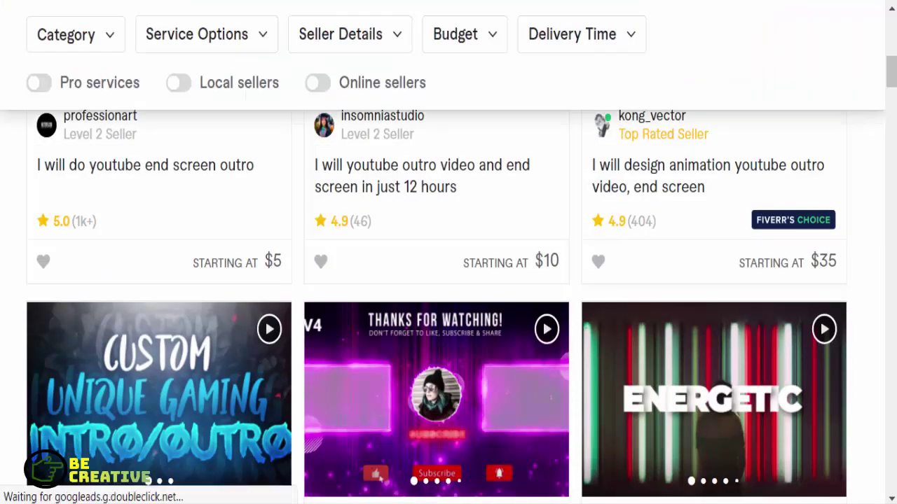
{"action": "left_click", "coordinate": [636, 170]}
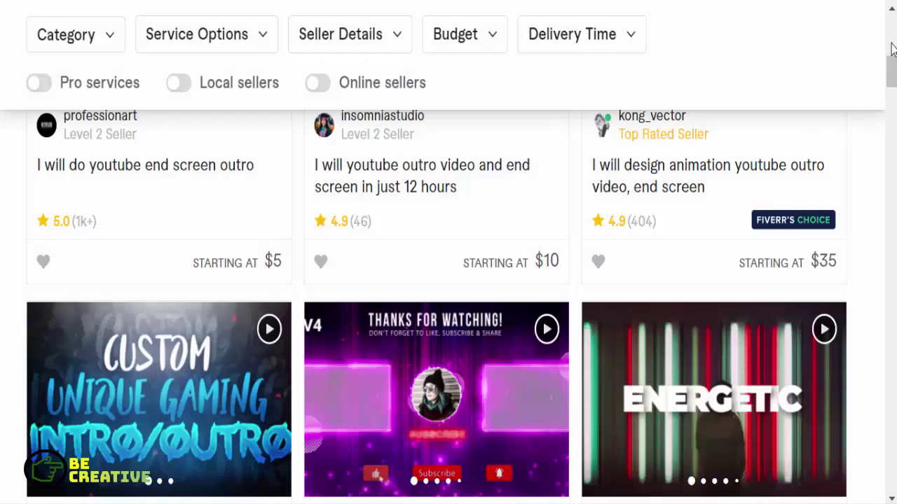
{"action": "left_click_drag", "start_coordinate": [891, 70], "coordinate": [891, 123]}
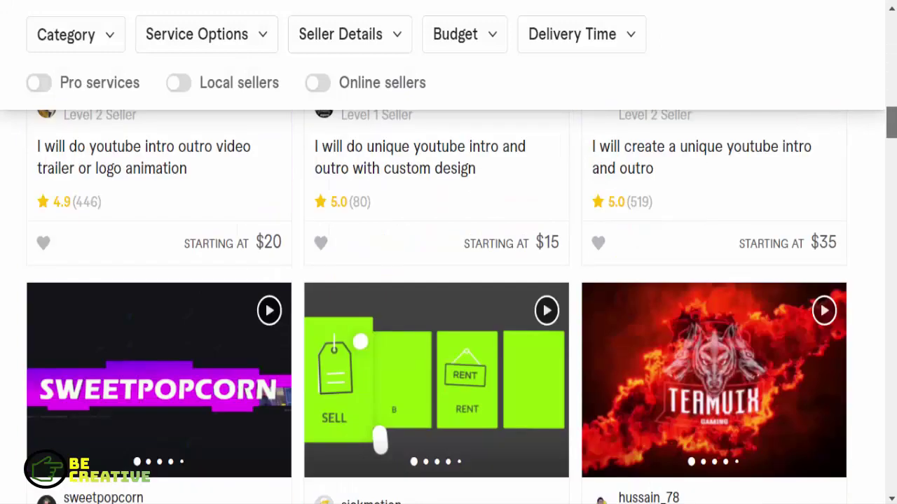
{"action": "scroll", "coordinate": [448, 309], "scroll_direction": "down", "scroll_amount": 3}
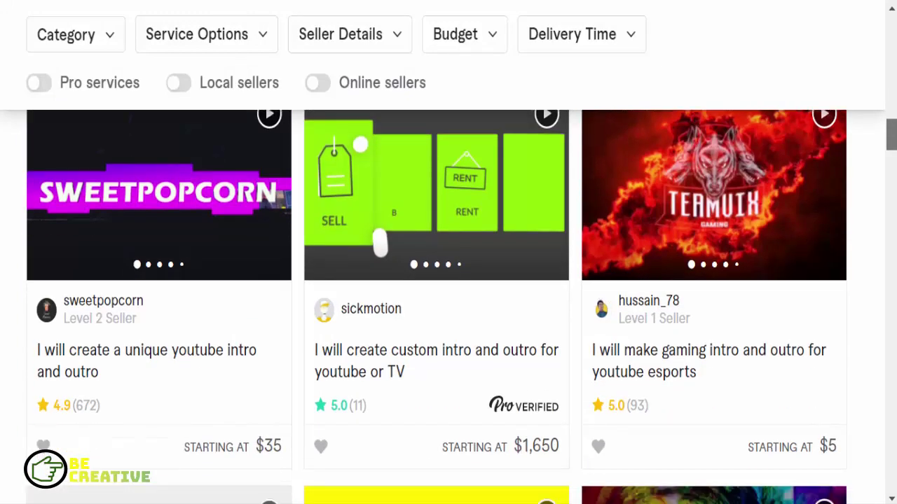
{"action": "scroll", "coordinate": [462, 307], "scroll_direction": "down", "scroll_amount": 1}
{"action": "scroll", "coordinate": [449, 309], "scroll_direction": "down", "scroll_amount": 5}
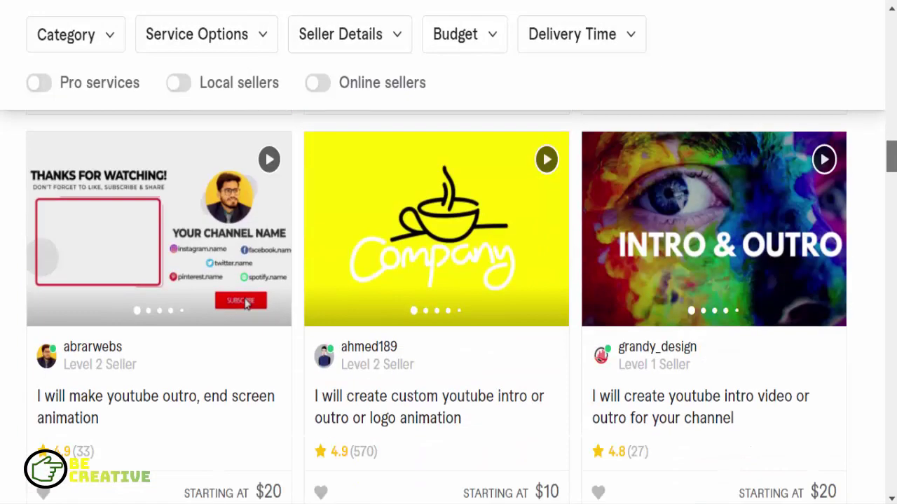